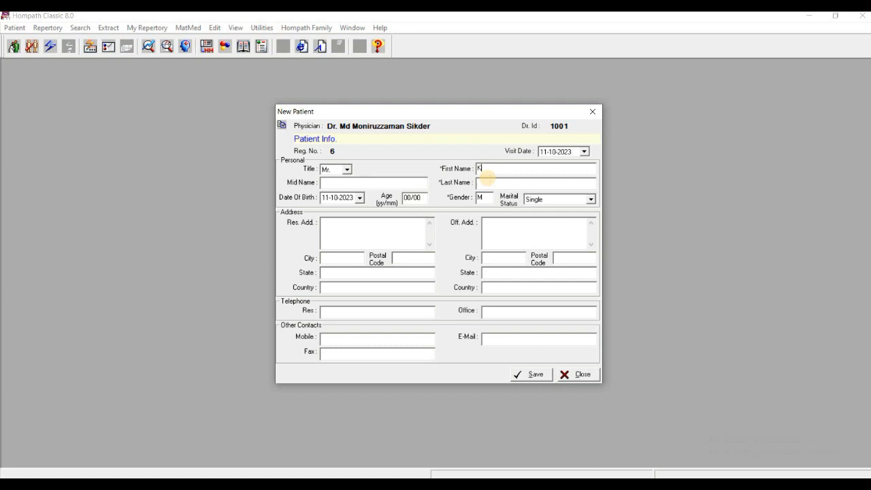
Enter the patient's last name and set the age to 45 years in the new patient form.
click(487, 180)
text(Ahamed)
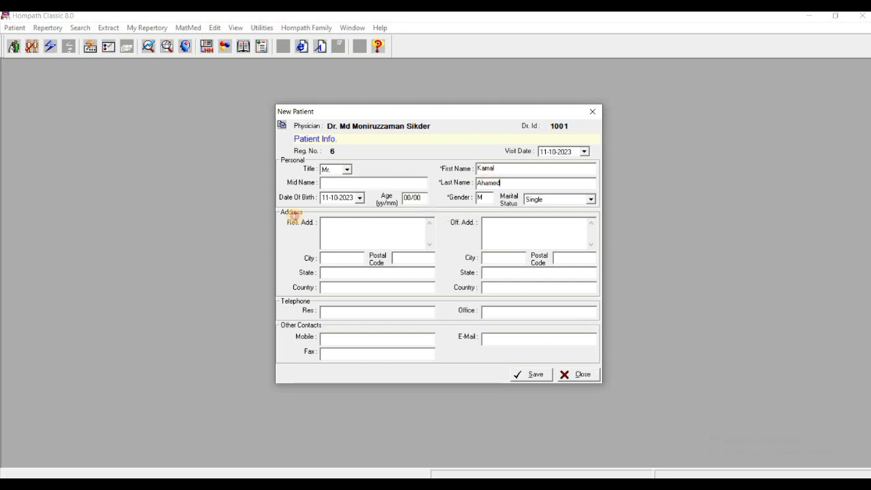
key(Tab)
text(45)
Set the marital status to Married and save the new patient record.
click(564, 201)
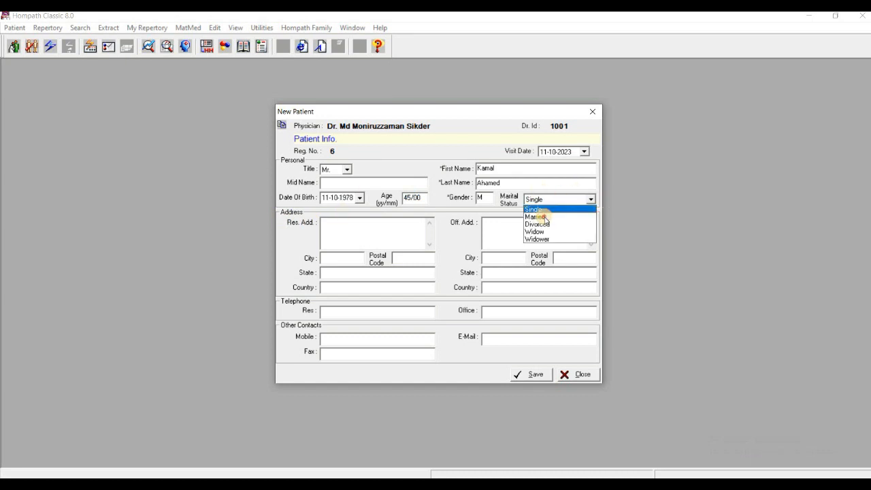
click(534, 211)
click(521, 225)
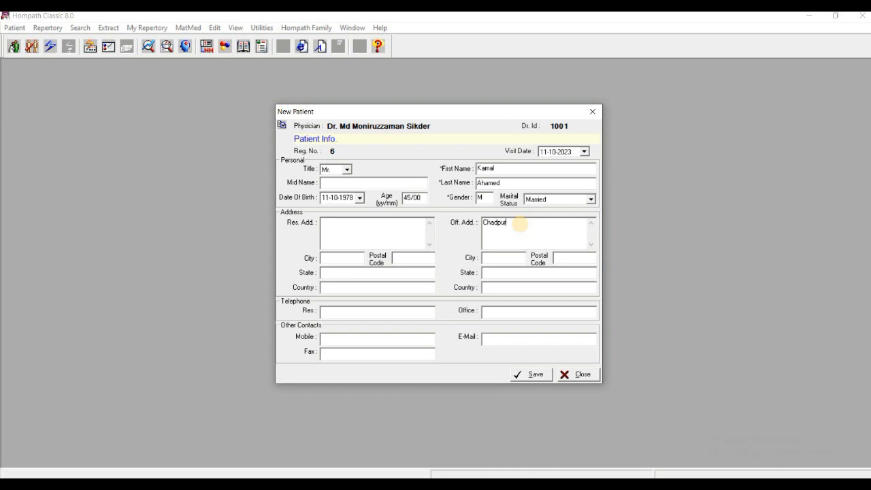
click(526, 376)
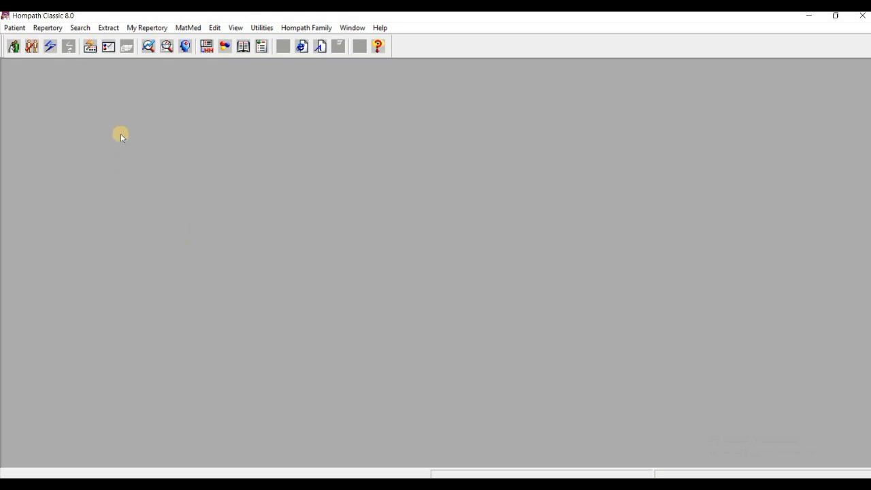
Open the chapter selector for rubrics and switch to the Kent repertory's chapters.
click(48, 29)
click(94, 42)
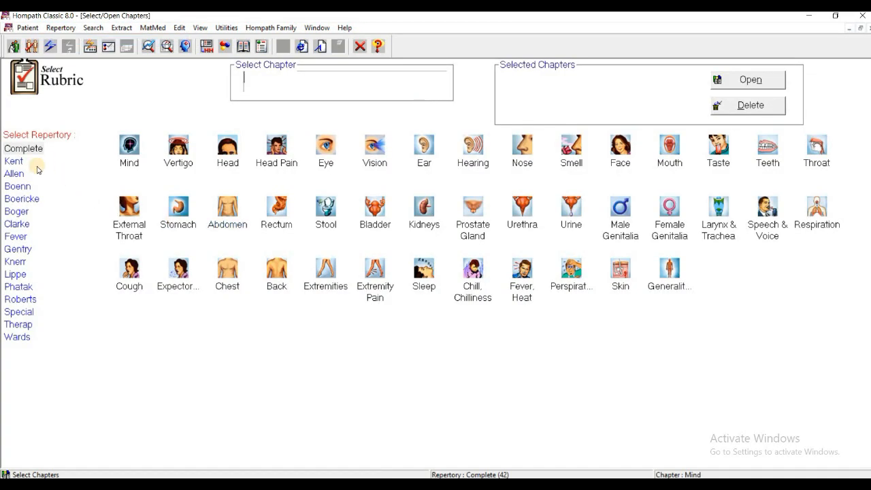
click(13, 162)
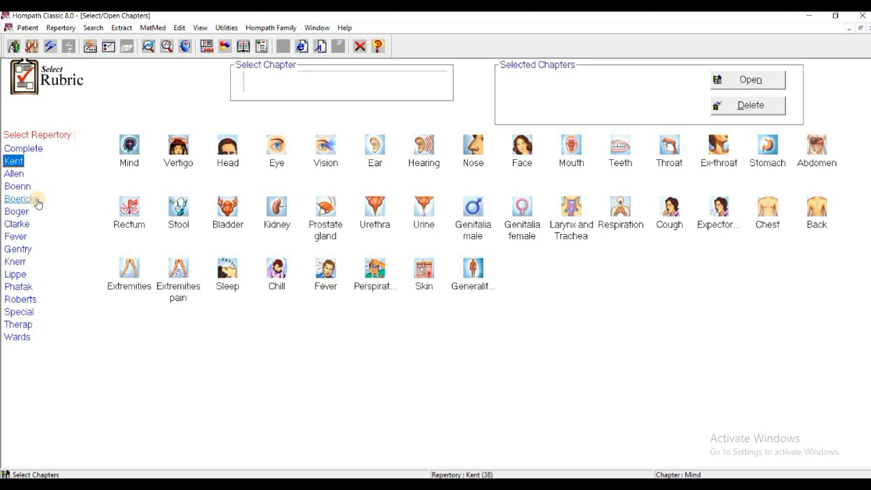
click(116, 285)
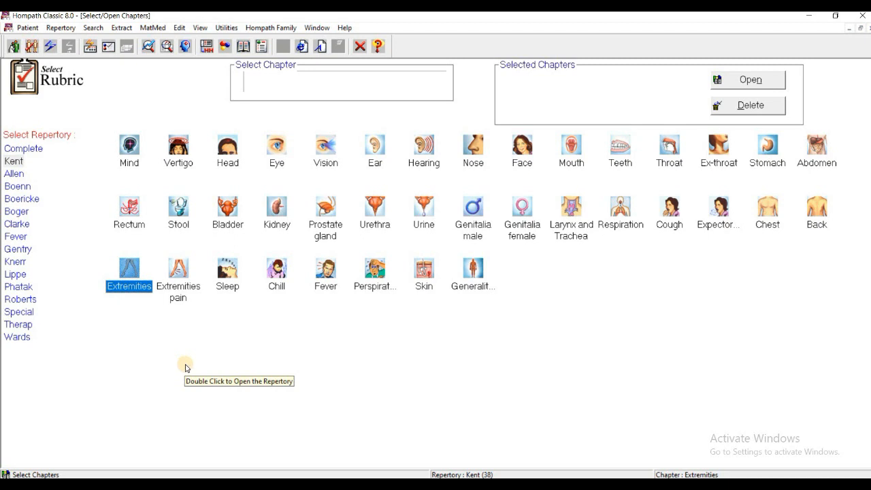
click(235, 277)
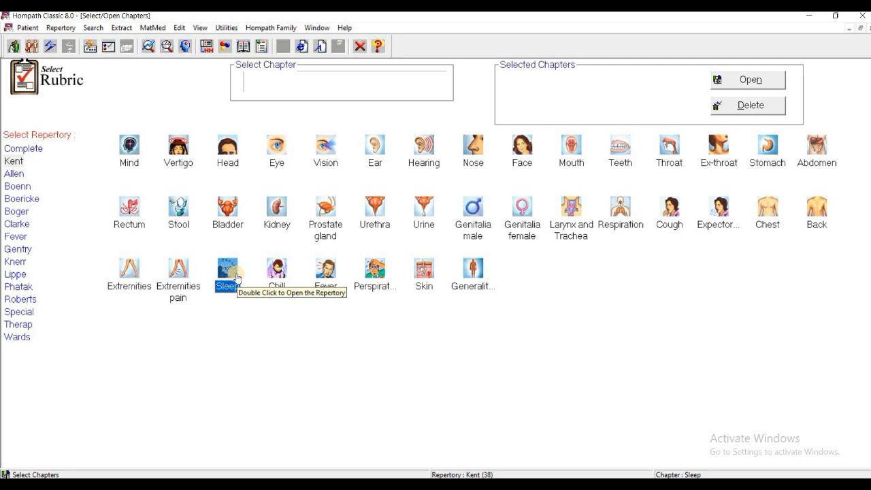
Add the Kent Stomach, Generalities and Mind chapters to the selected chapters and open them.
double_click(773, 162)
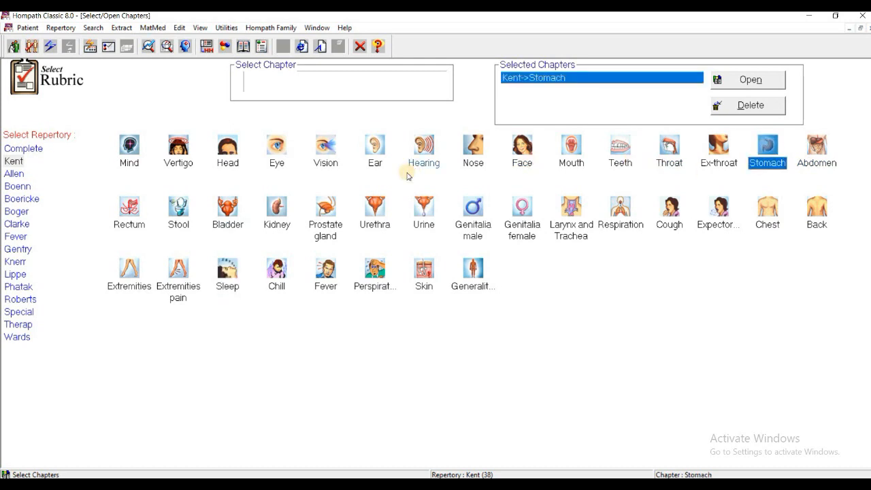
double_click(470, 272)
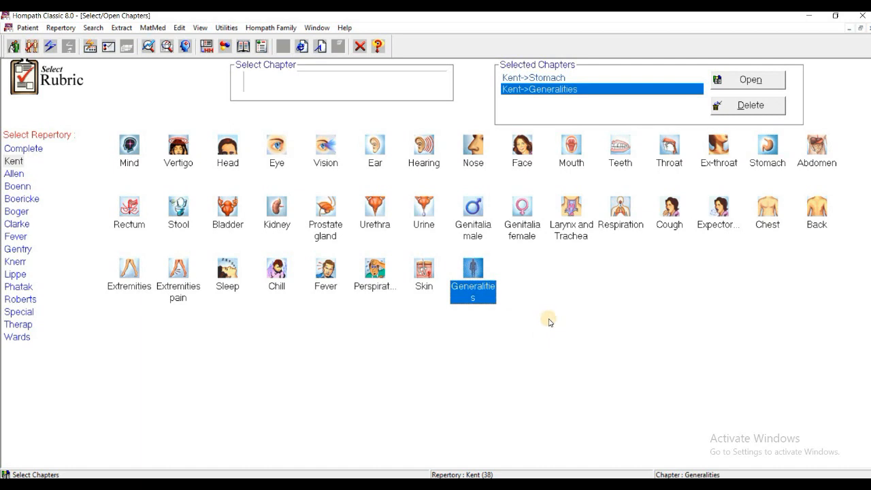
double_click(128, 162)
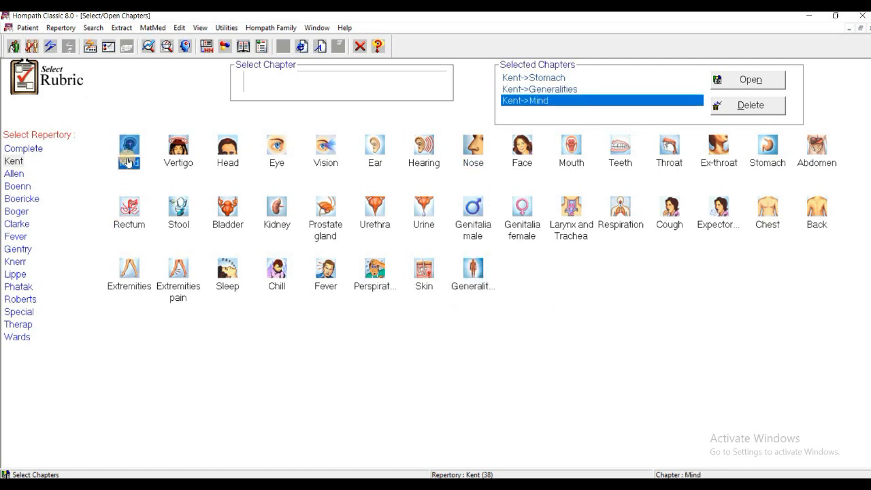
click(752, 82)
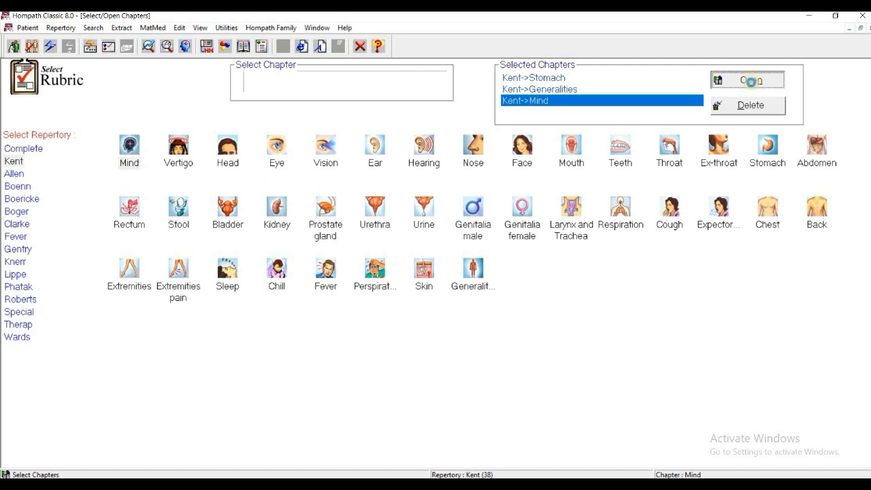
In the Kent Stomach chapter window, search the 2nd level for Ulcers and record that rubric.
click(317, 28)
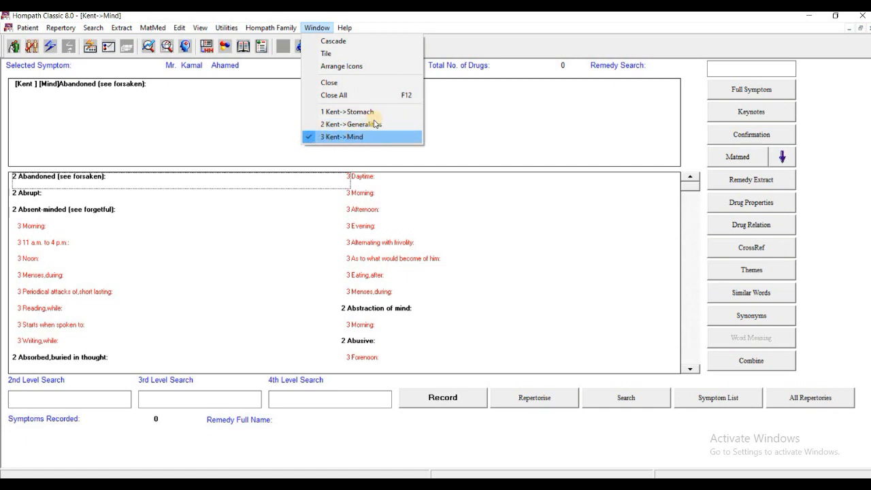
click(351, 112)
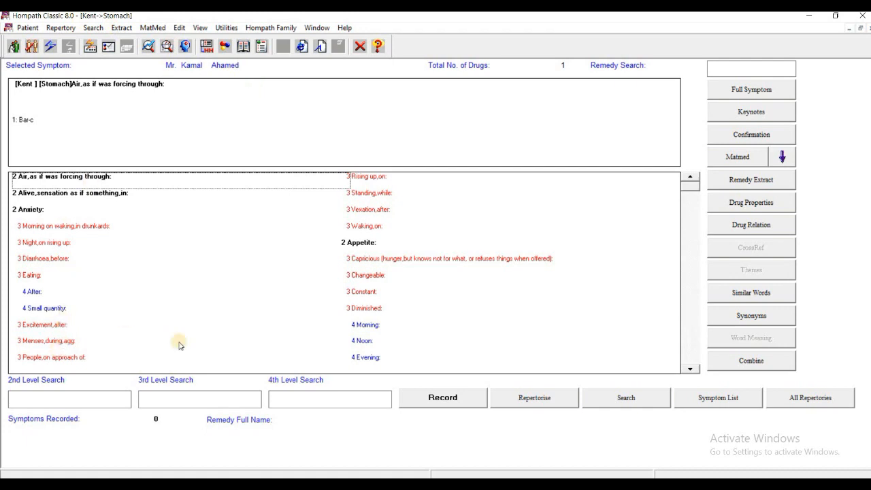
click(37, 403)
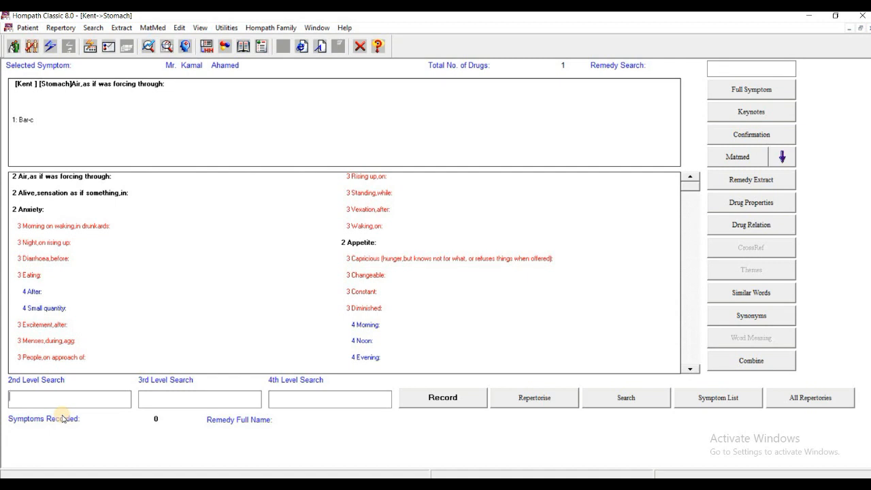
text(U)
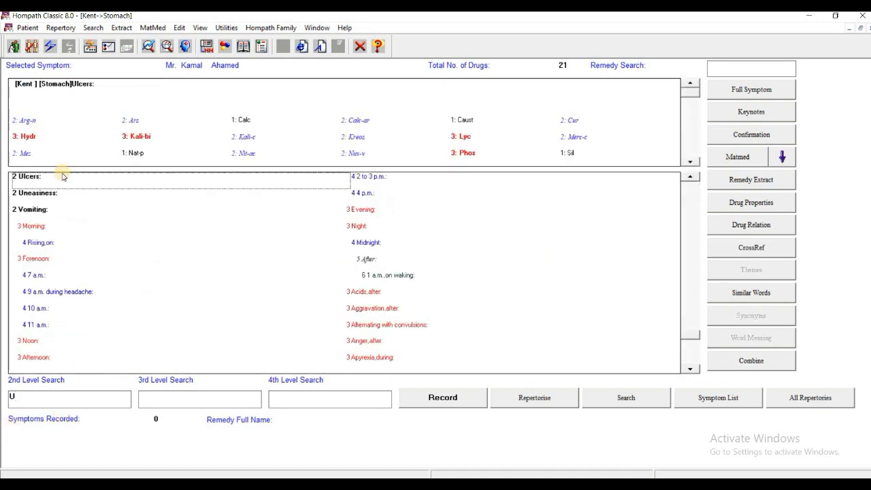
click(28, 177)
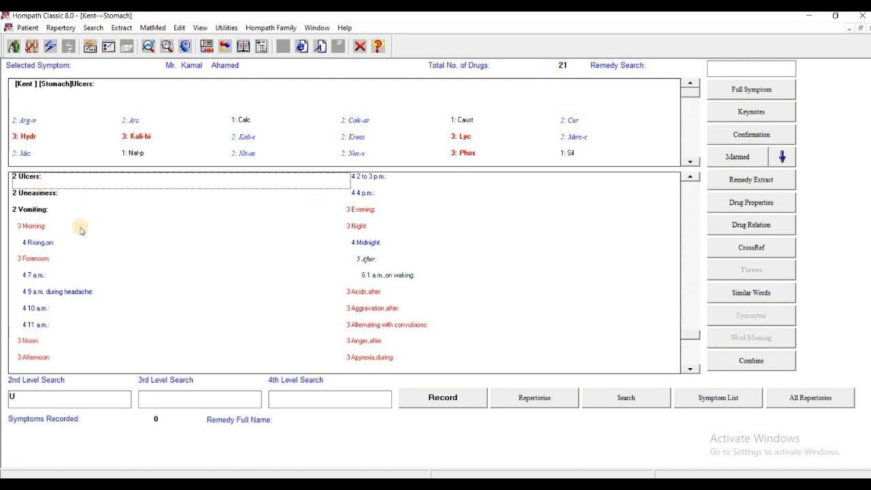
click(444, 398)
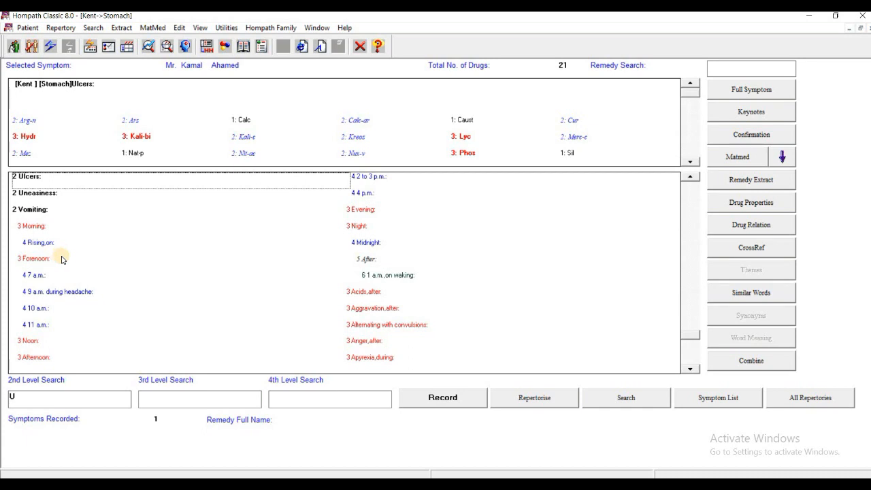
Search the rubric Pain, Eating, After across the 2nd, 3rd and 4th levels and record it.
key(Tab)
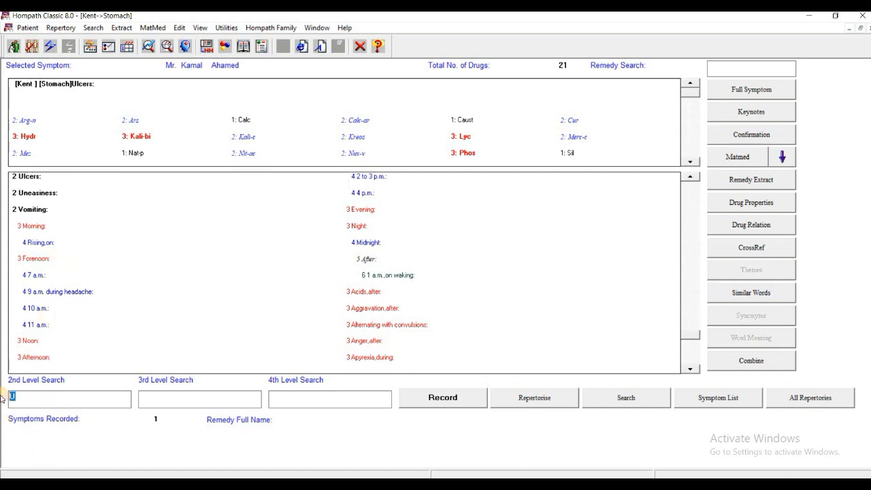
key(BackSpace)
text(Pai)
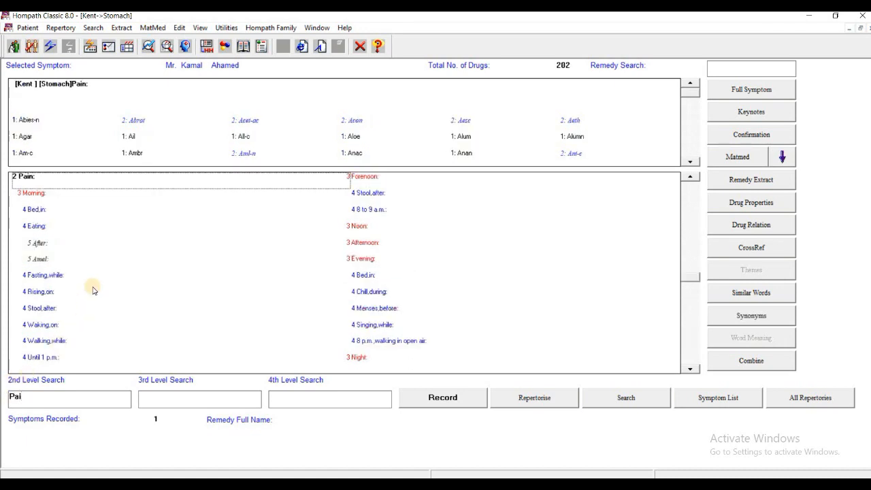
click(159, 400)
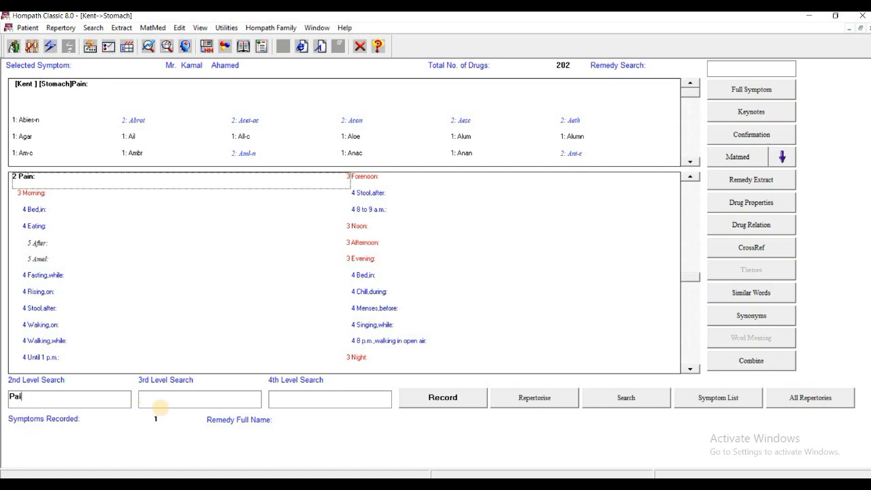
text(ea)
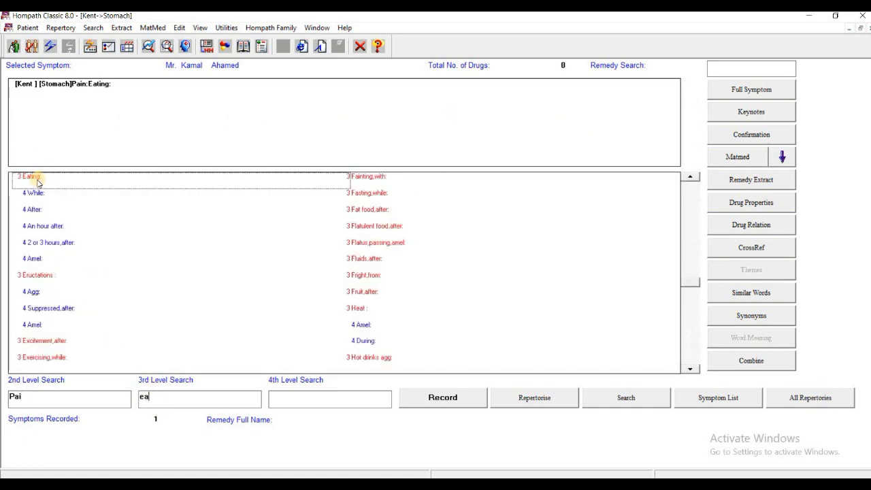
click(296, 401)
text(af)
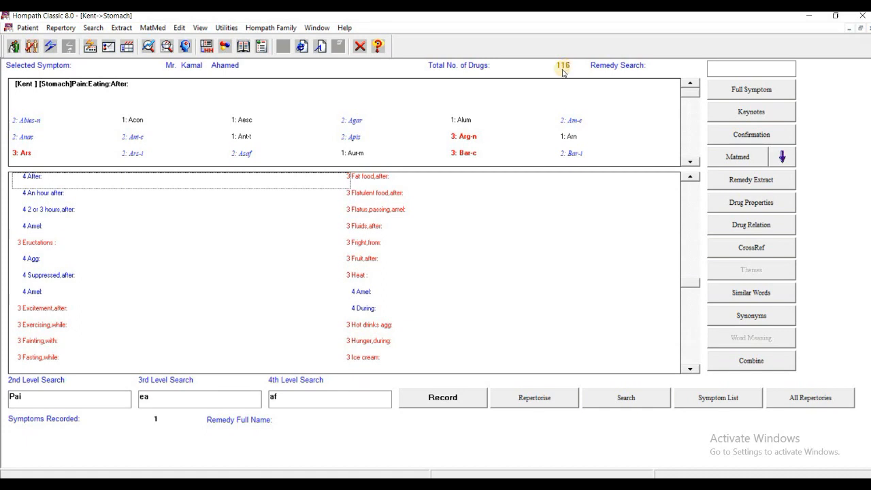
click(443, 399)
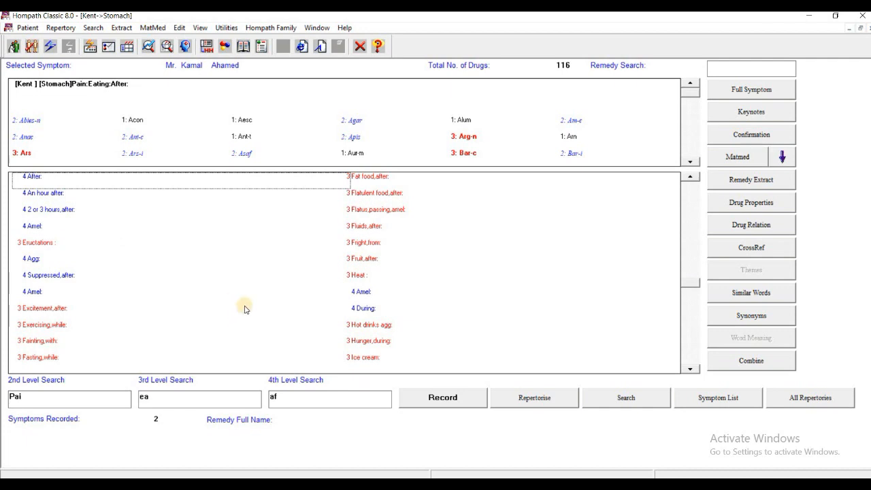
Clear the search fields and search the 2nd level for Eructation, dismissing the 2nd-level warning.
click(121, 398)
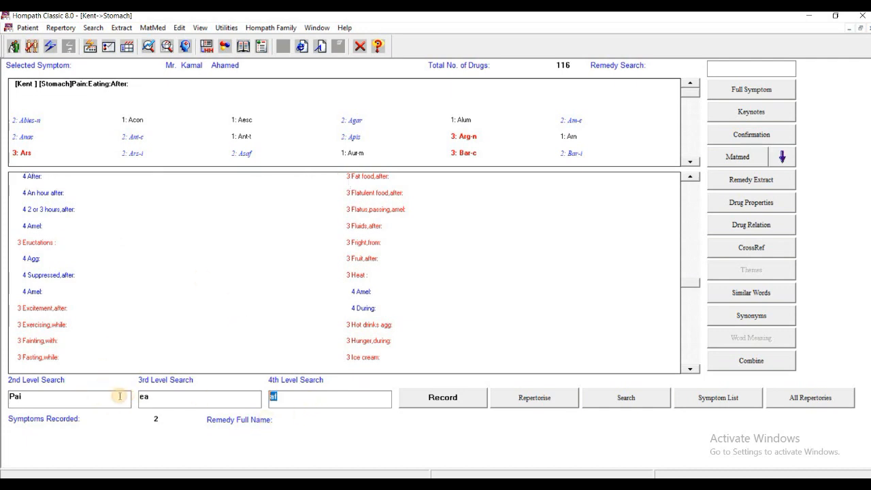
key(BackSpace)
drag(161, 403, 2, 414)
key(BackSpace)
key(BackSpace)
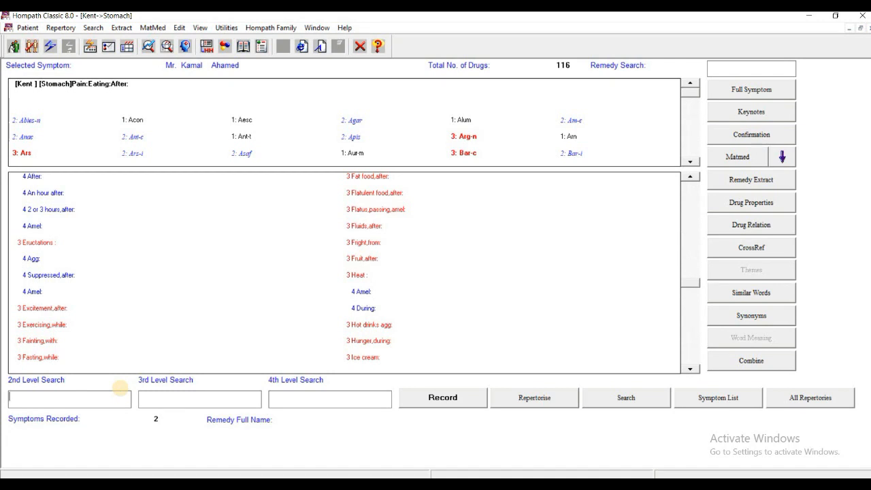
text(E)
text(uction)
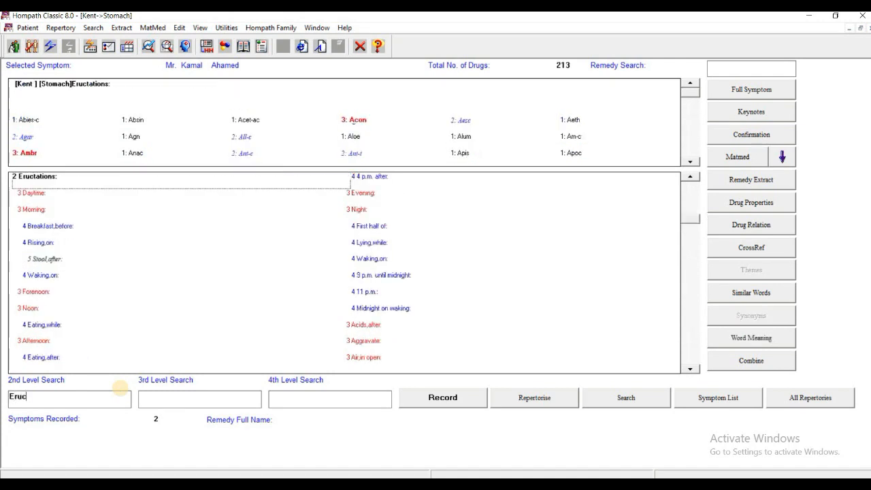
key(BackSpace)
key(BackSpace)
key(BackSpace)
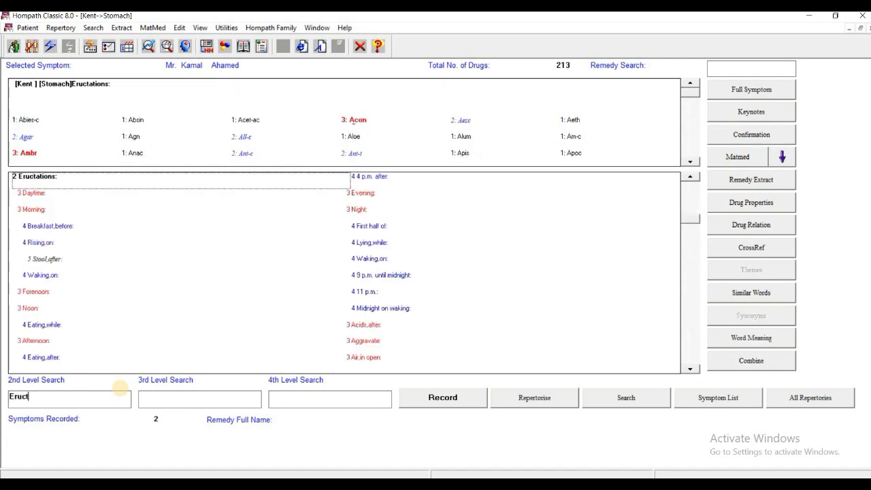
text(ation)
click(152, 400)
text(a)
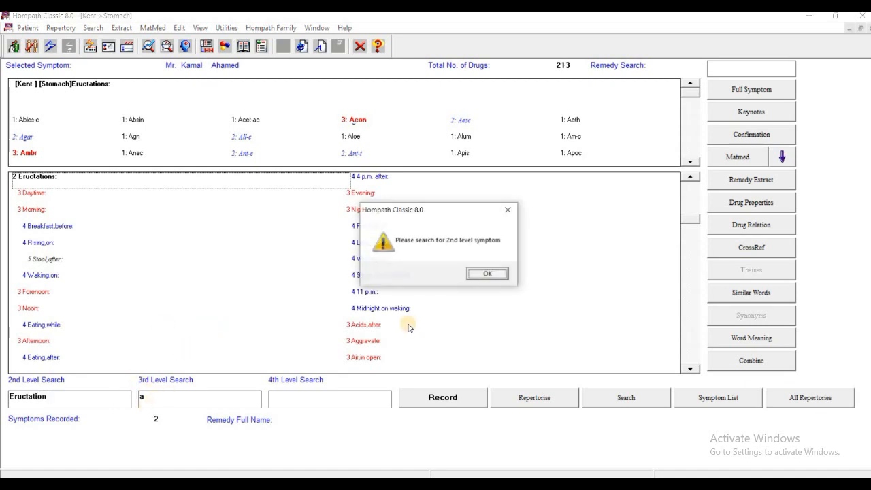
click(488, 279)
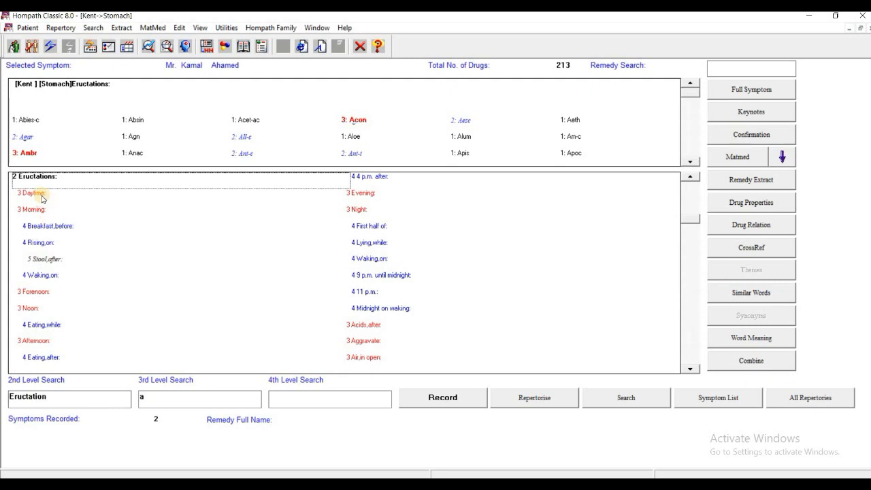
Search the rubric Eructations, Ameliorate and record it.
click(181, 408)
key(BackSpace)
text(a)
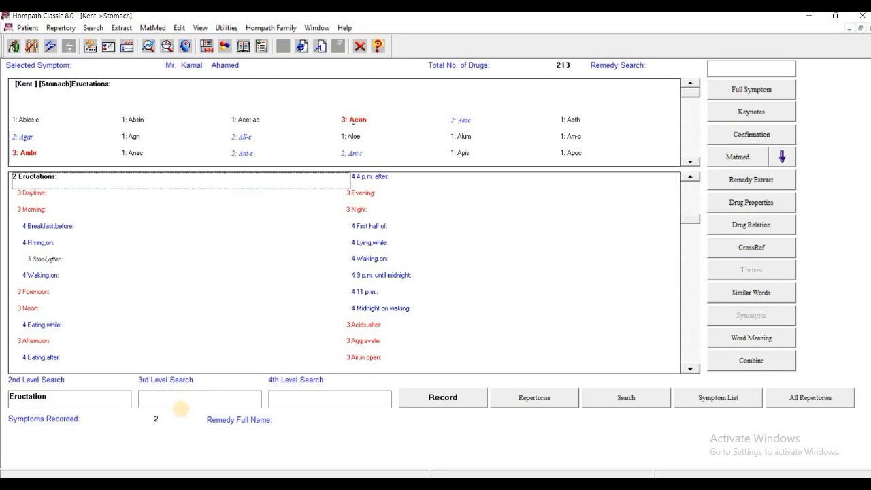
text(s)
text(amm)
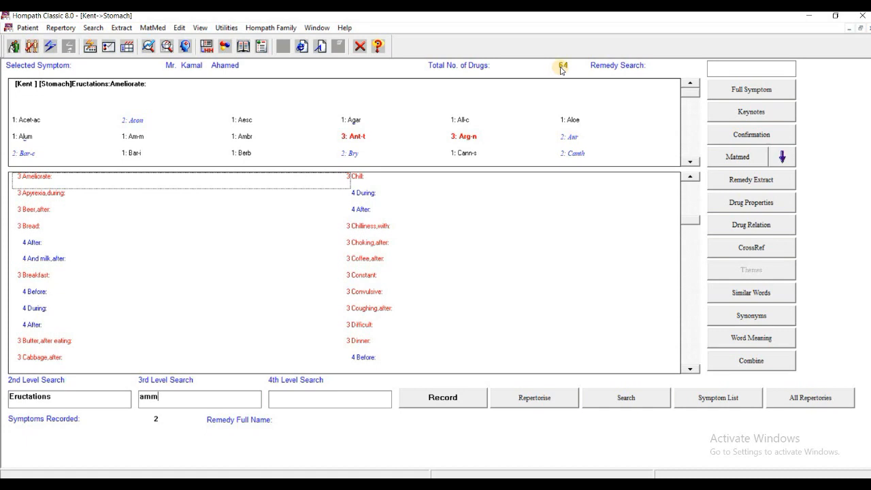
click(448, 399)
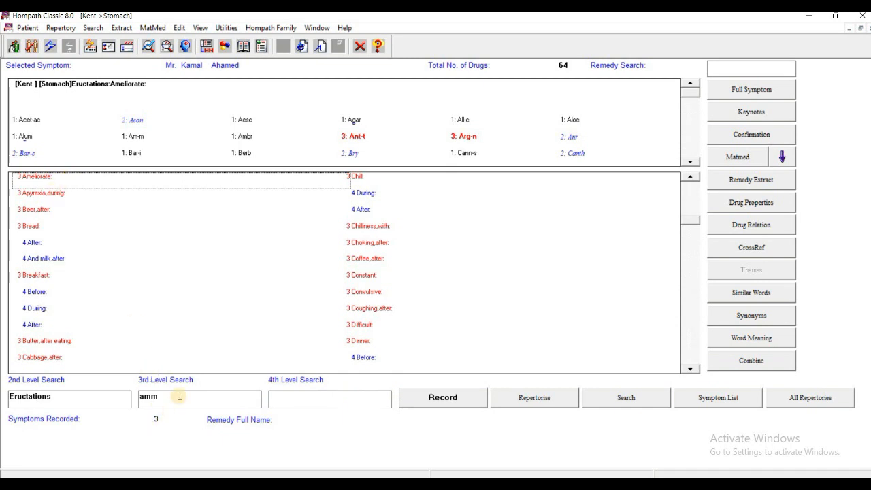
Replace the 3rd level search with Loud and record the Eructations, Loud rubric.
key(Tab)
key(BackSpace)
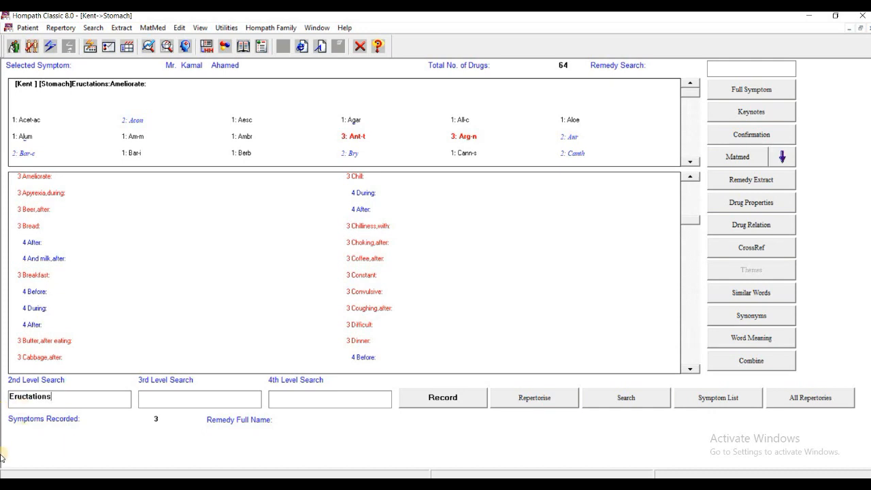
click(184, 394)
text(Lou)
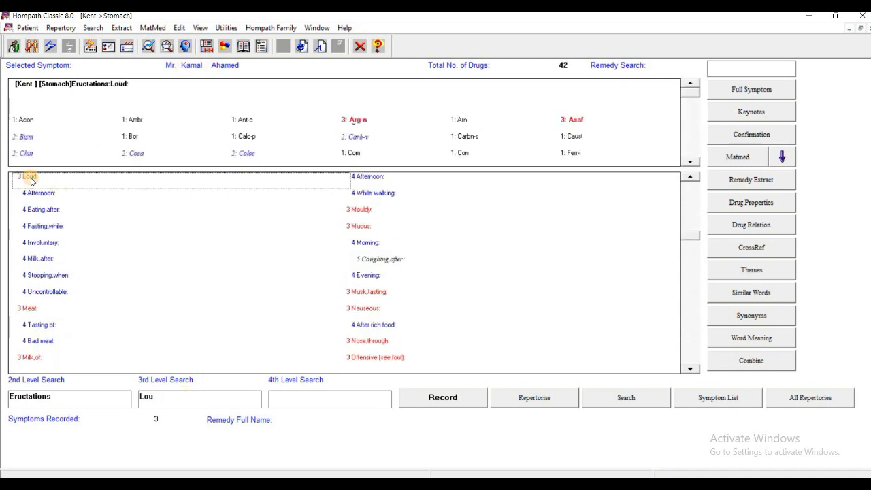
click(446, 402)
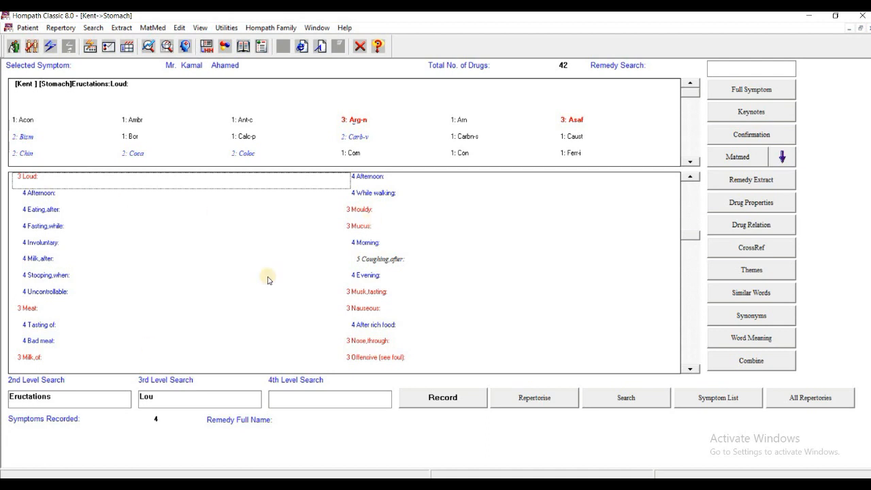
Clear the 2nd and 3rd level search fields and search the 2nd level for Desire.
click(49, 397)
key(shift+Home)
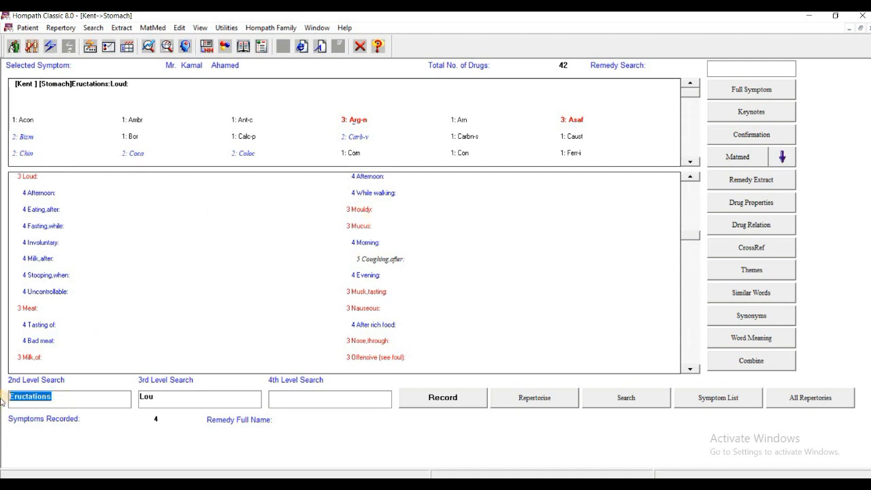
key(Delete)
click(176, 393)
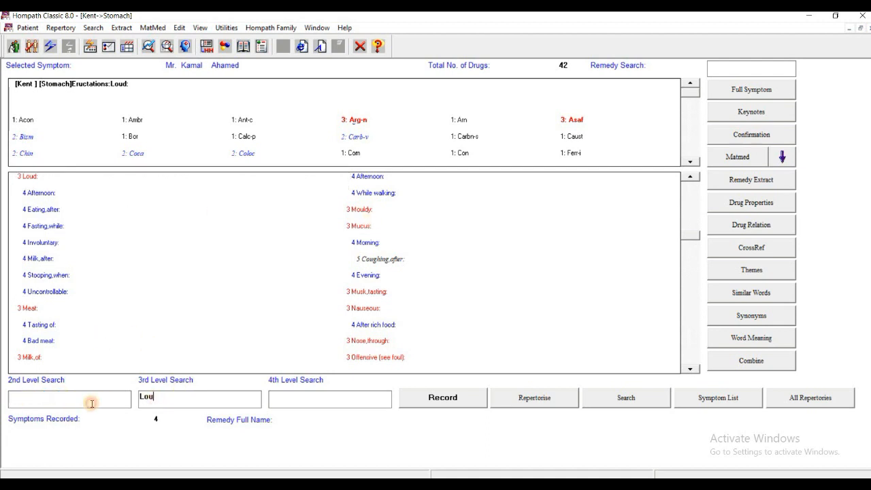
key(shift+Home)
key(Delete)
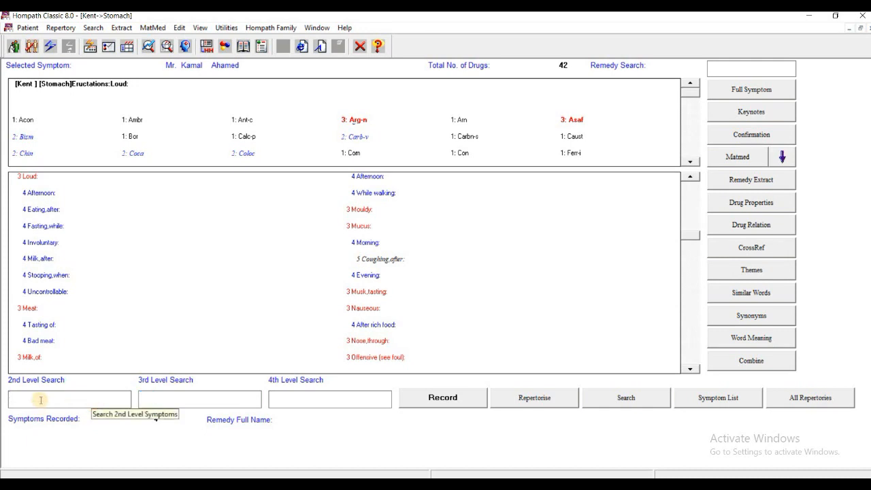
text(Desire)
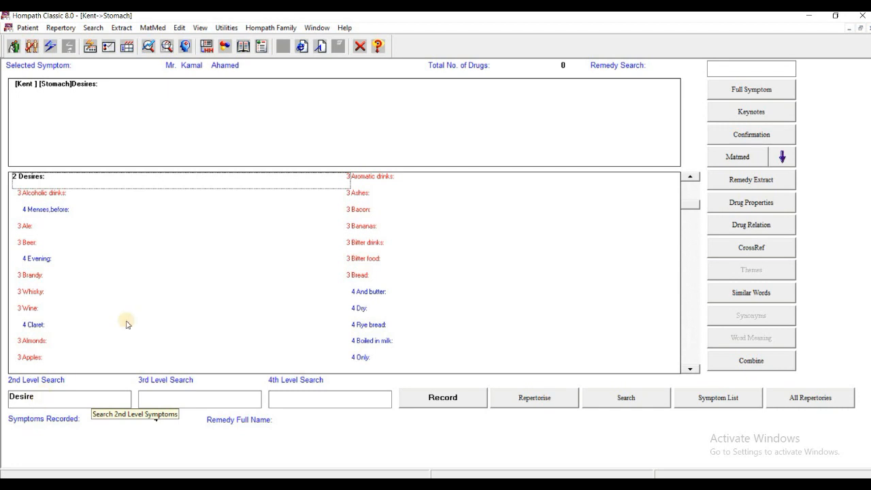
Search the 3rd level for s, select the rubric Desires, Salt things and record it.
click(151, 393)
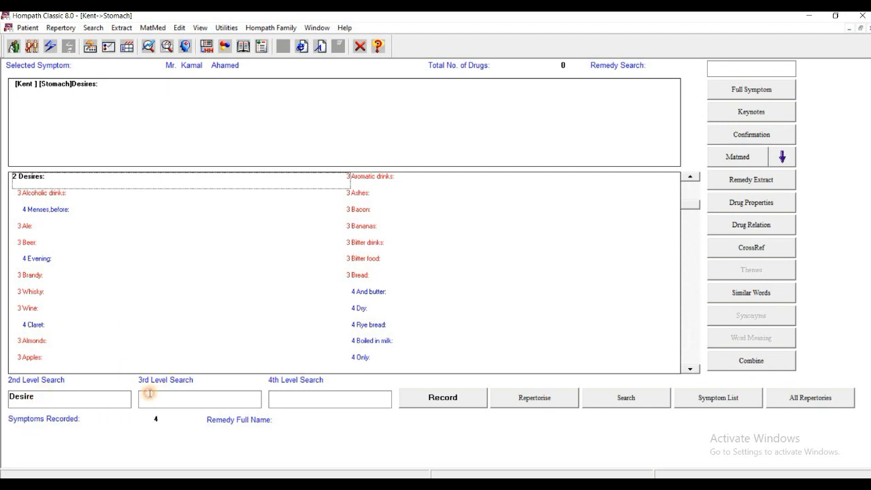
text(s)
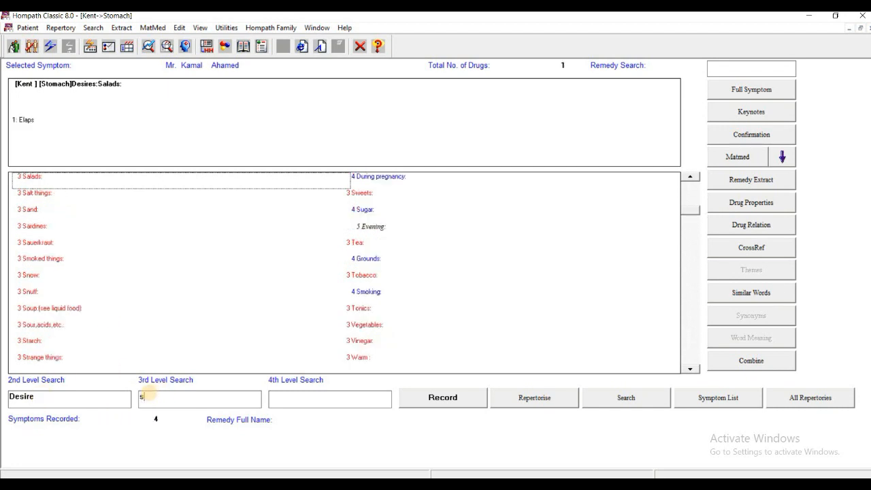
click(34, 194)
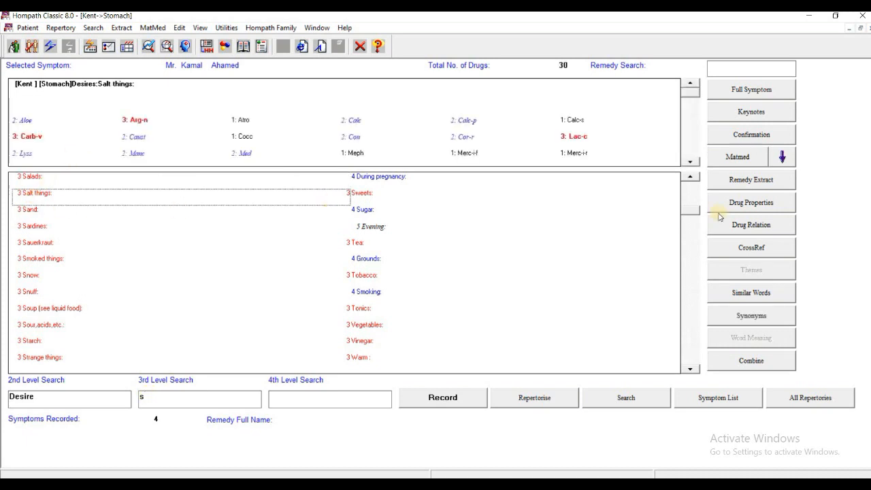
click(444, 403)
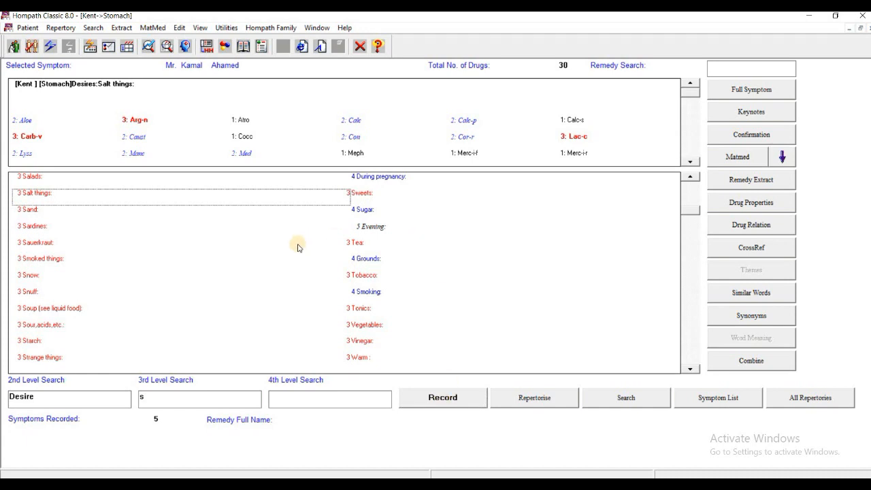
Switch to the Kent Generalities window, search Warm and record the rubric Warm, Agg.
click(317, 29)
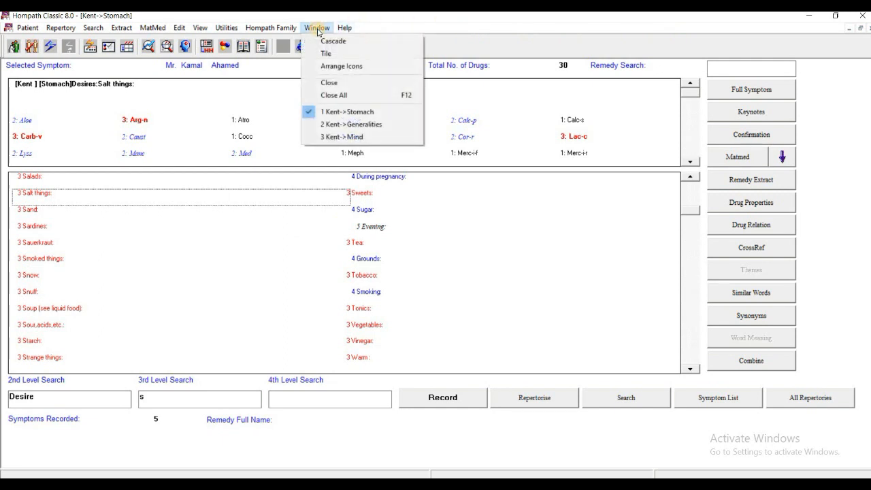
click(338, 130)
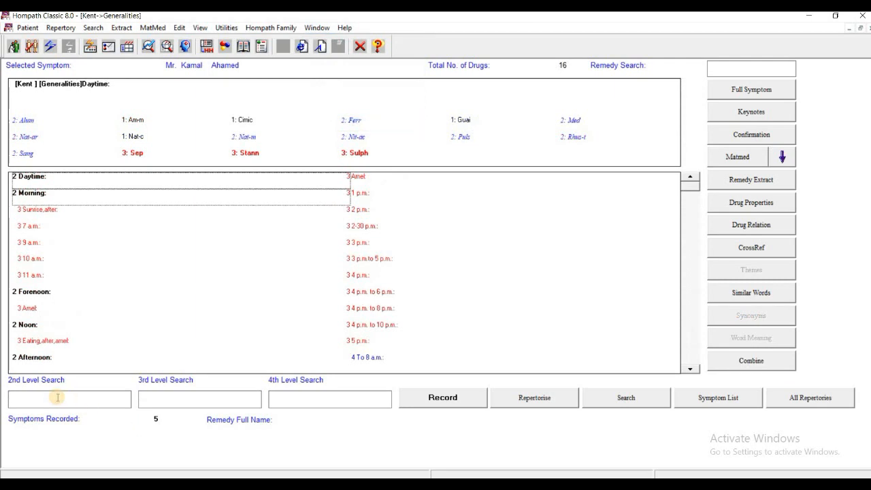
text(Wa)
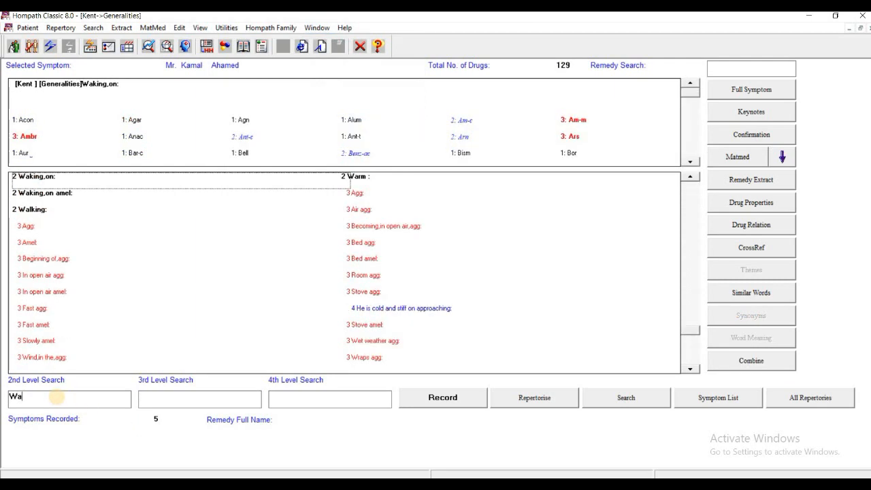
text(rm)
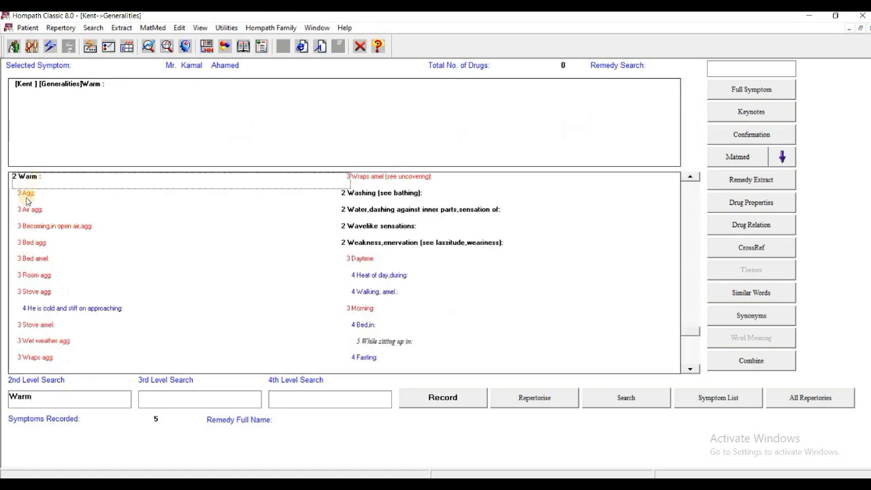
click(26, 196)
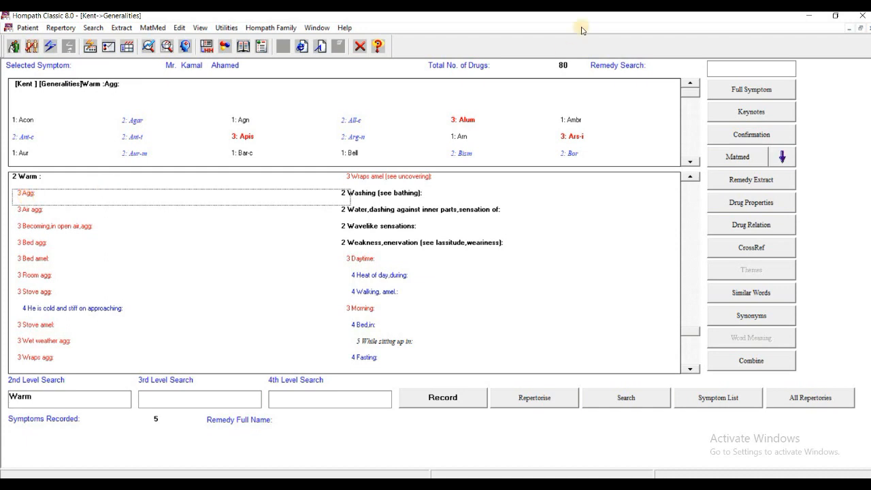
click(446, 402)
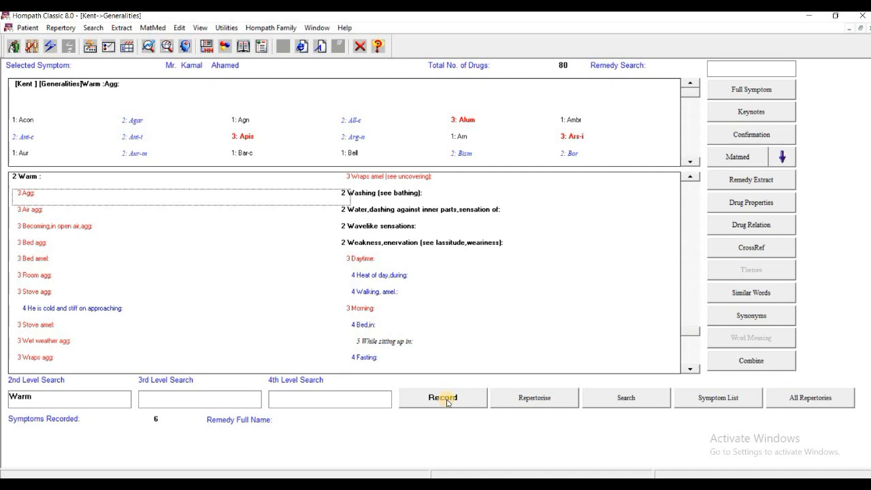
Switch to the Kent Mind window, search Hu and record the rubric Hurry.
click(320, 31)
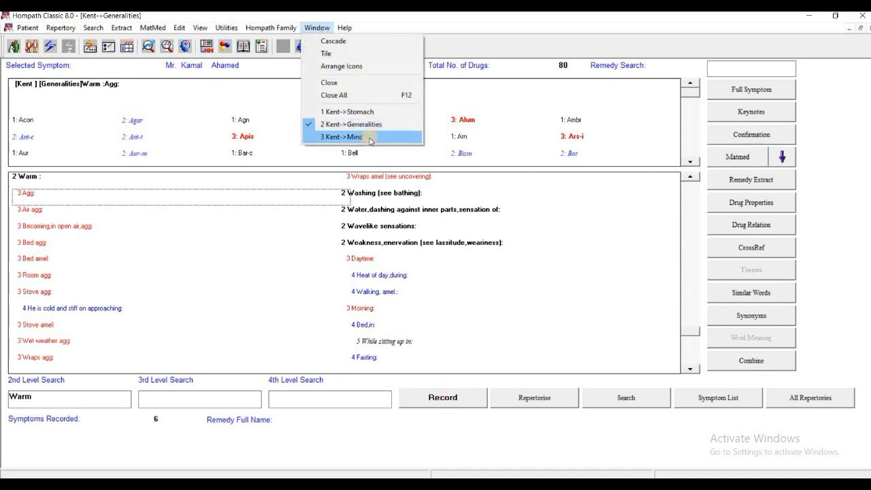
click(368, 136)
click(51, 401)
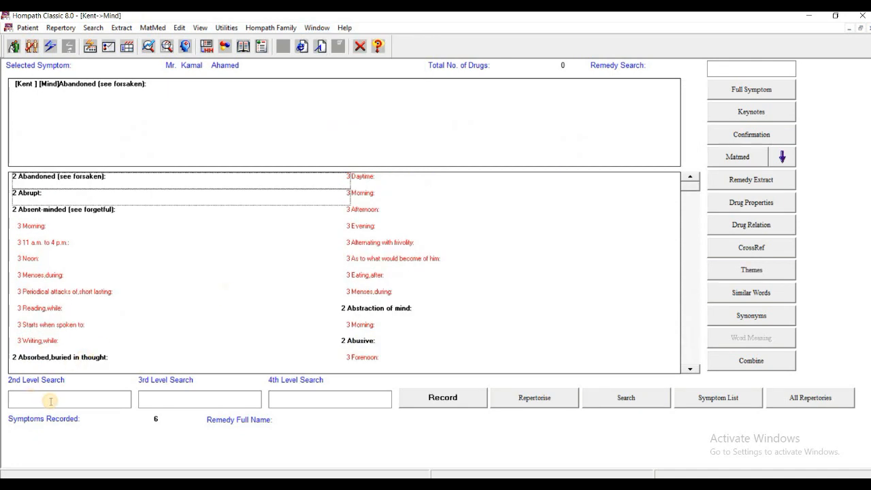
text(Hu)
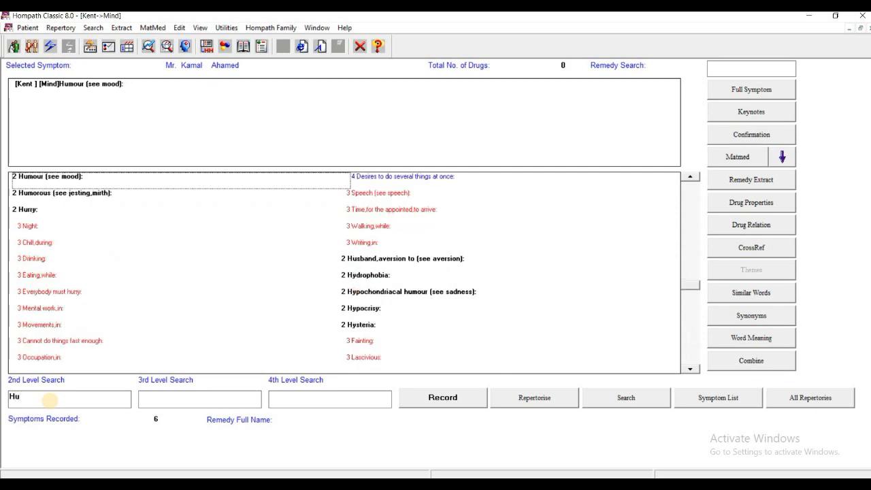
click(27, 213)
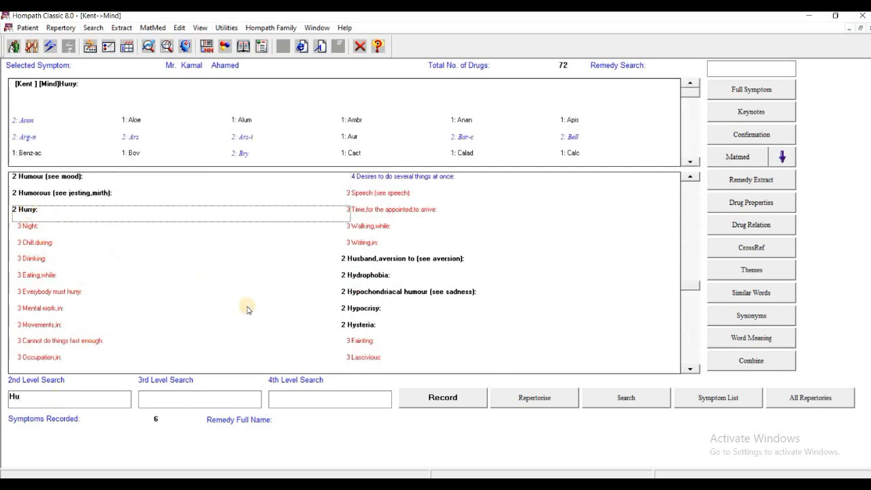
click(448, 401)
Repertorise the recorded symptoms and apply a drug filter for Chronic stage, Sycotic miasm and Male sex.
click(537, 399)
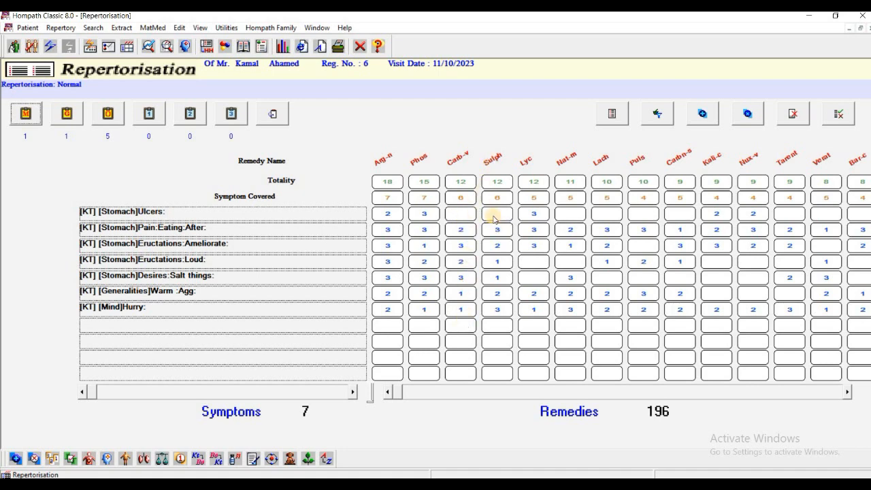
click(658, 116)
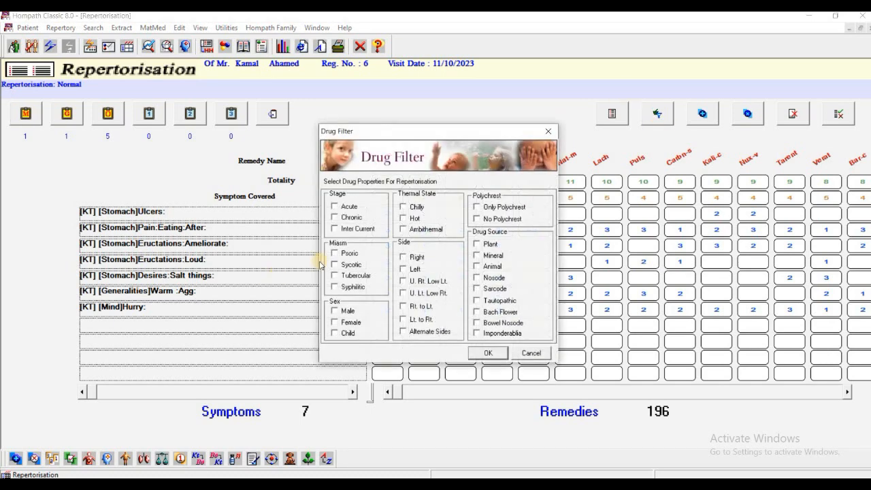
click(340, 218)
click(335, 264)
click(335, 311)
click(490, 354)
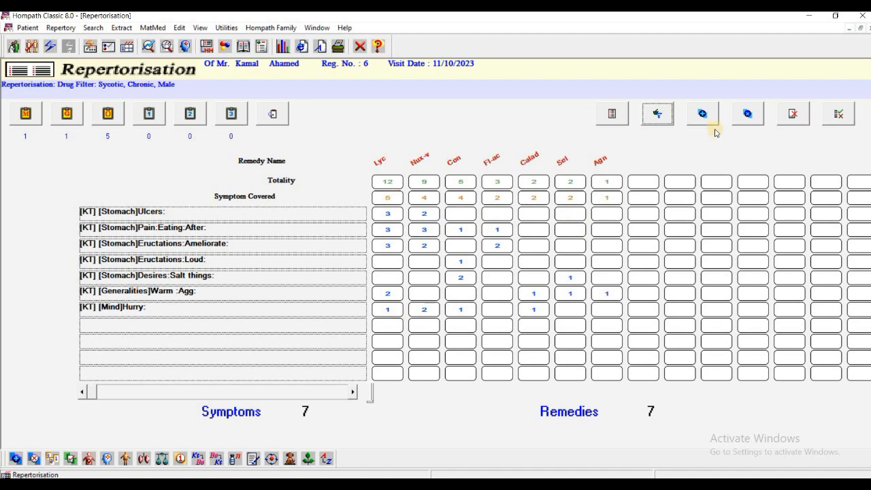
Reopen the drug filter and cancel it to return to normal repertorisation.
click(658, 114)
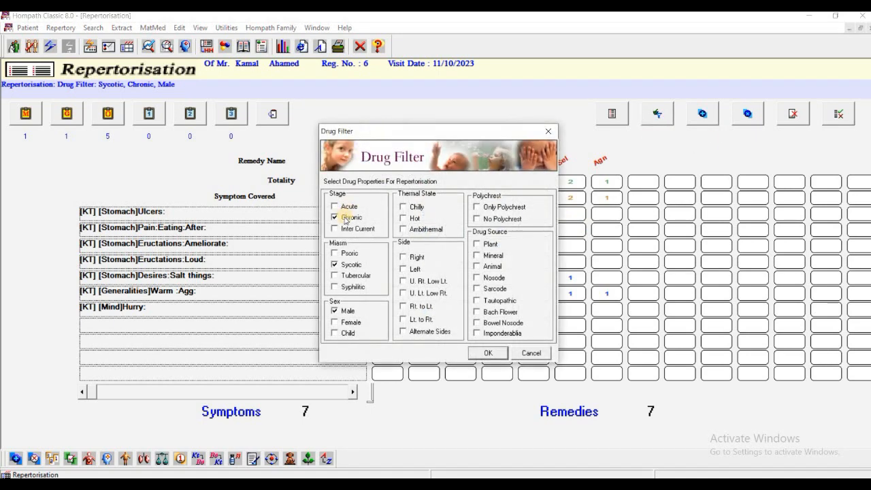
click(537, 349)
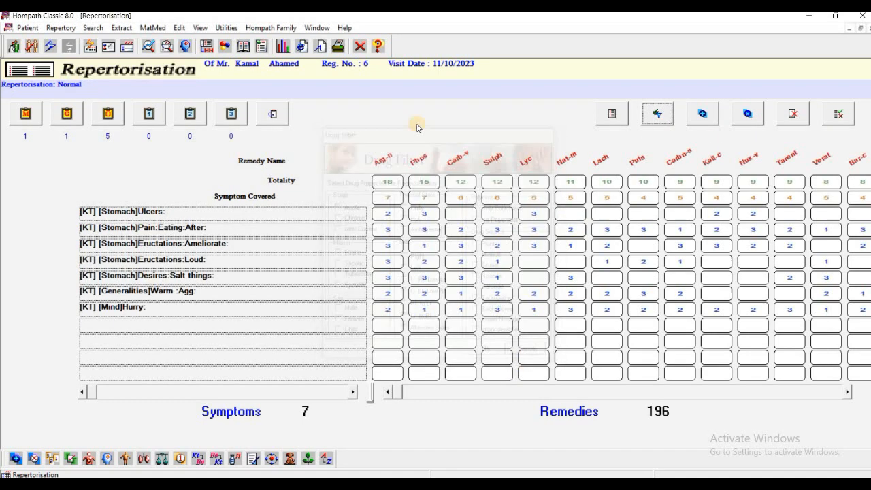